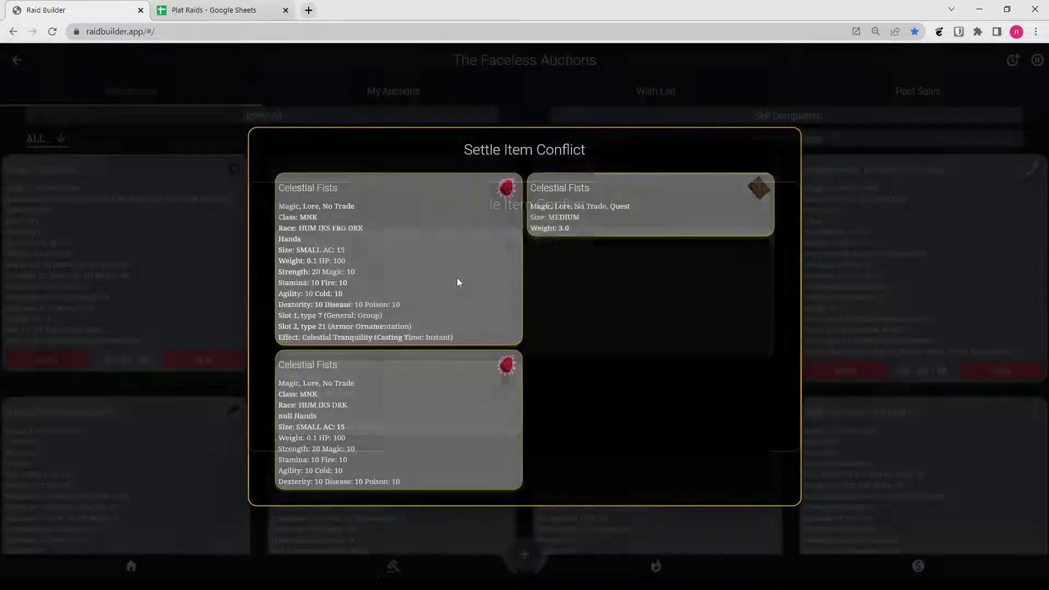
Settle the item conflict by choosing the version of Celestial Fists that has the Celestial Tranquility effect.
{"action": "left_click", "coordinate": [457, 278]}
{"action": "left_click", "coordinate": [448, 282]}
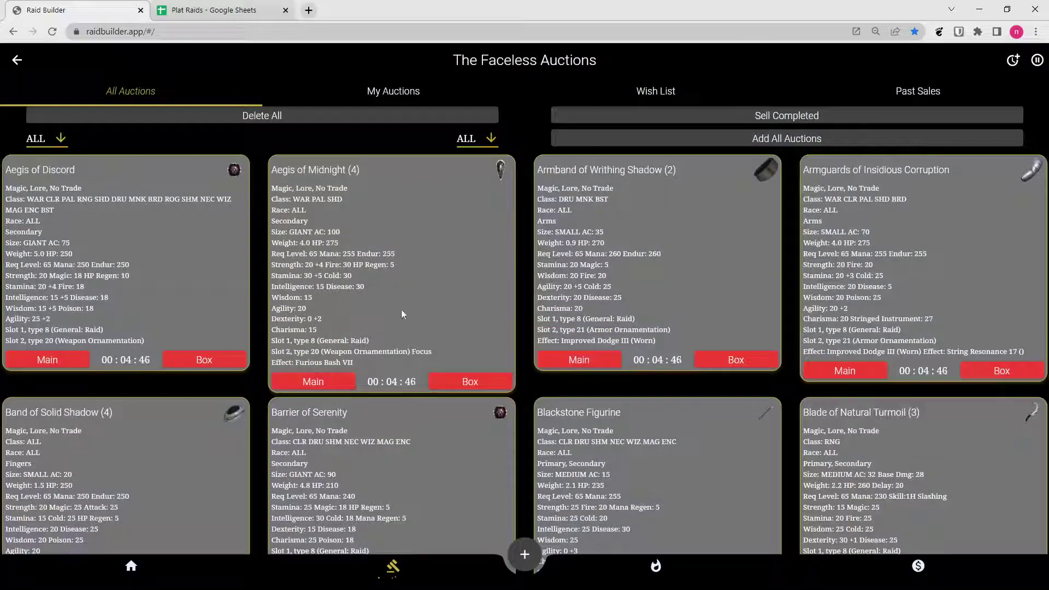
Filter the auctions by the BER class, restore the class filter to ALL, and check the second filter's options.
{"action": "left_click", "coordinate": [60, 133]}
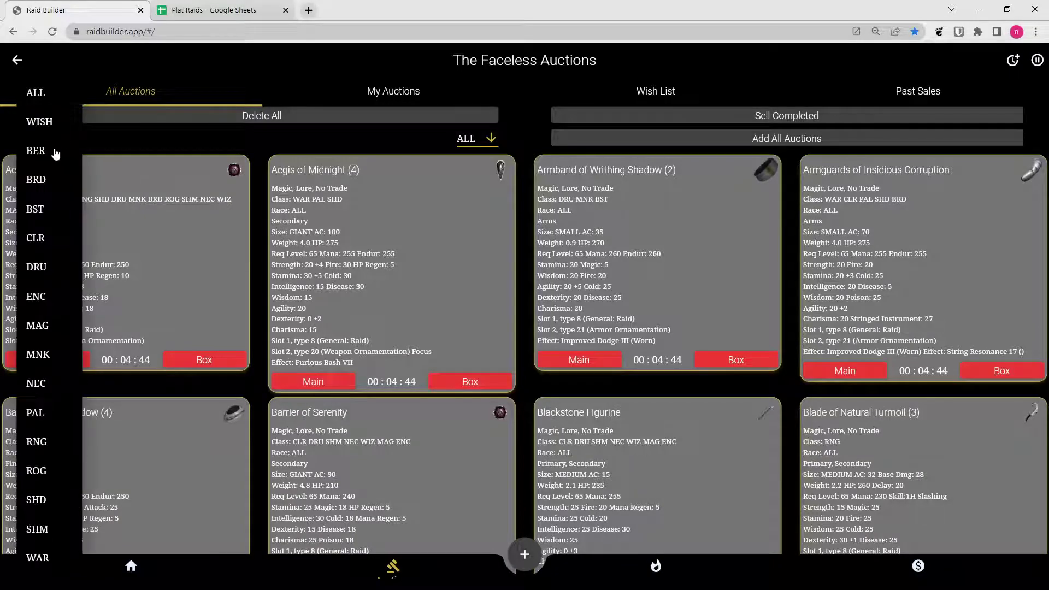
{"action": "left_click", "coordinate": [46, 143]}
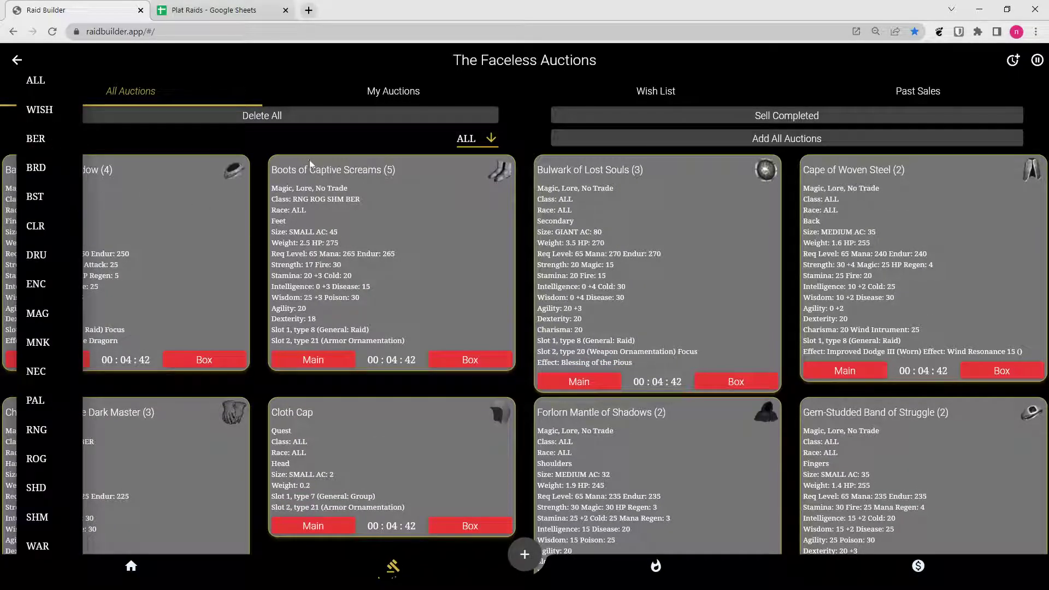
{"action": "left_click", "coordinate": [39, 82]}
{"action": "left_click", "coordinate": [473, 139]}
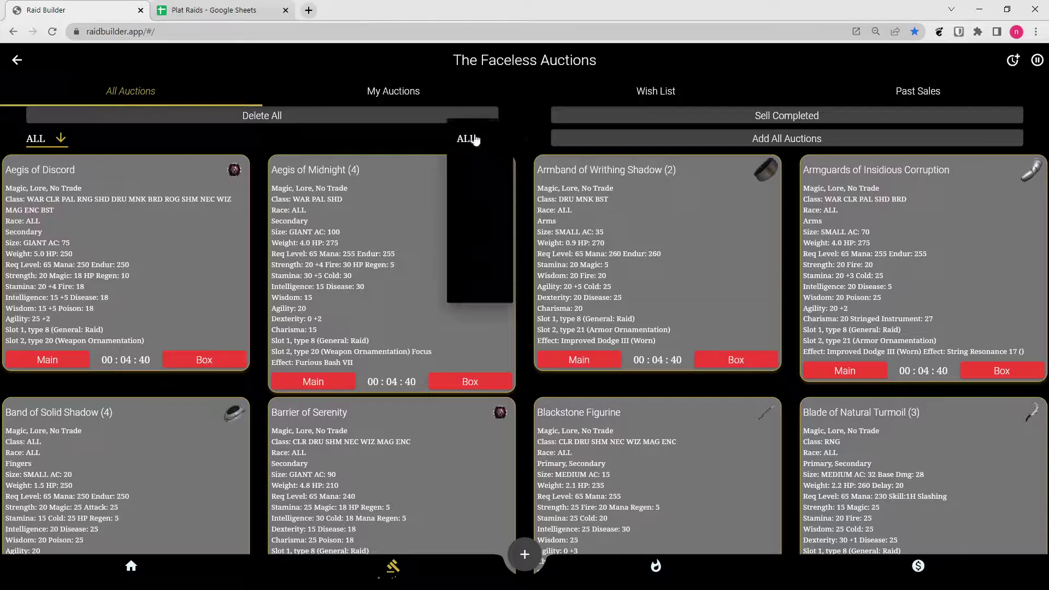
{"action": "left_click", "coordinate": [429, 164]}
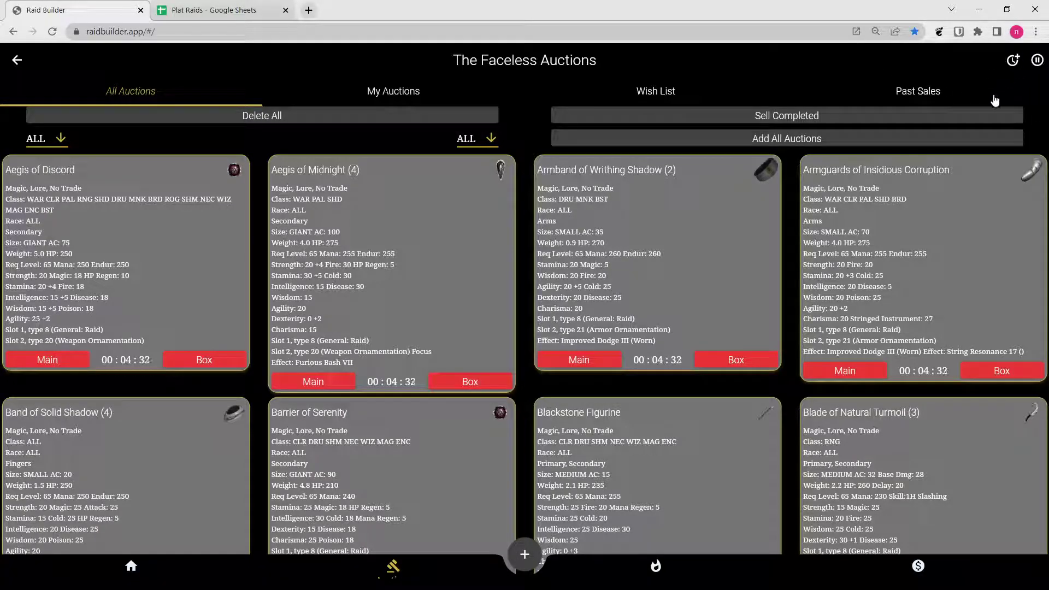
Add time to all active auctions with a duration of 1.
{"action": "left_click", "coordinate": [1013, 61]}
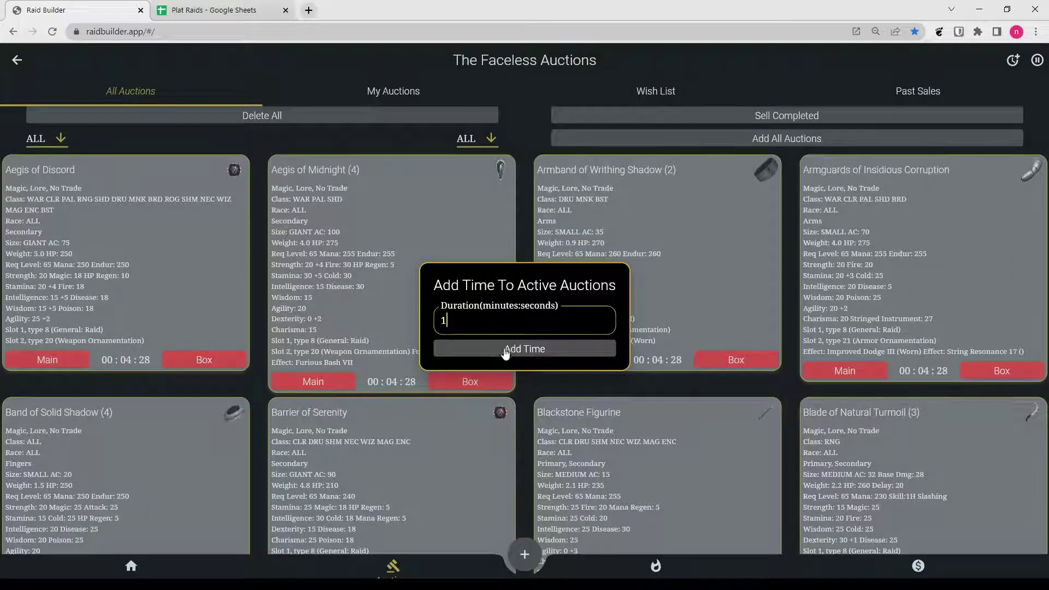
{"action": "left_click", "coordinate": [495, 353]}
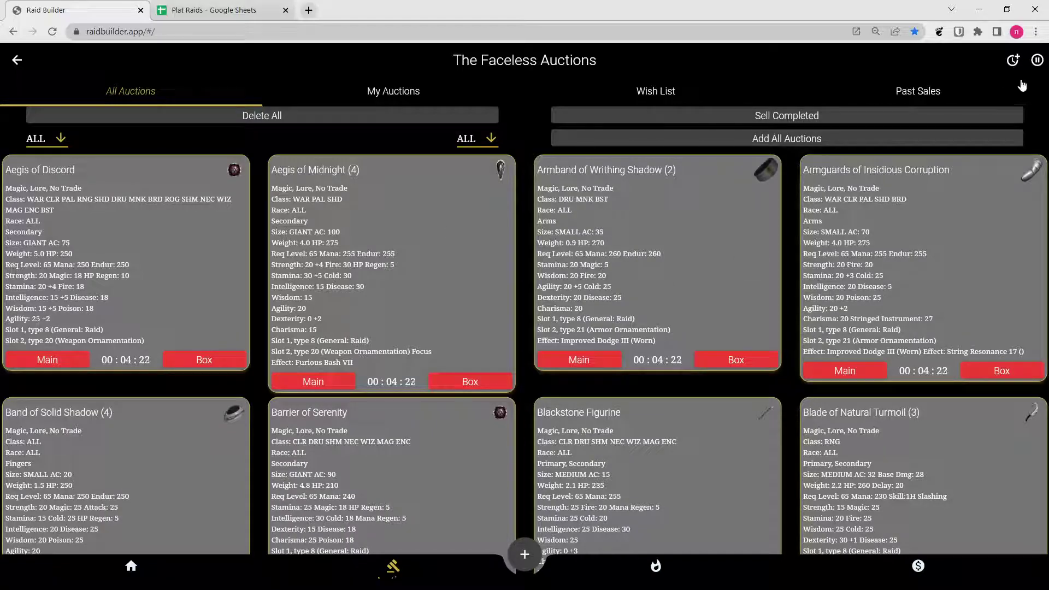
{"action": "left_click", "coordinate": [1013, 60]}
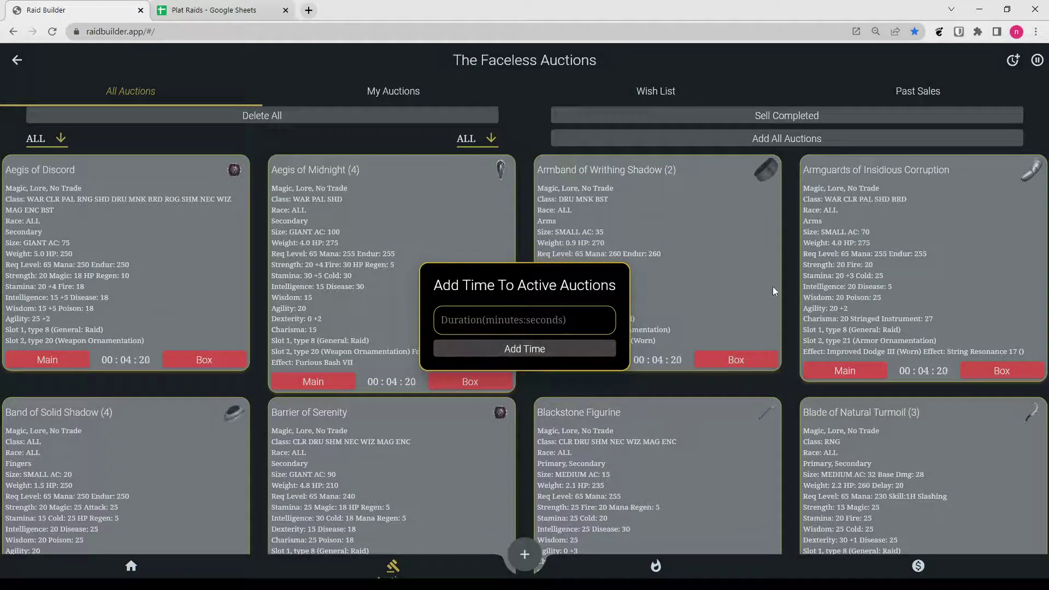
{"action": "left_click", "coordinate": [714, 354]}
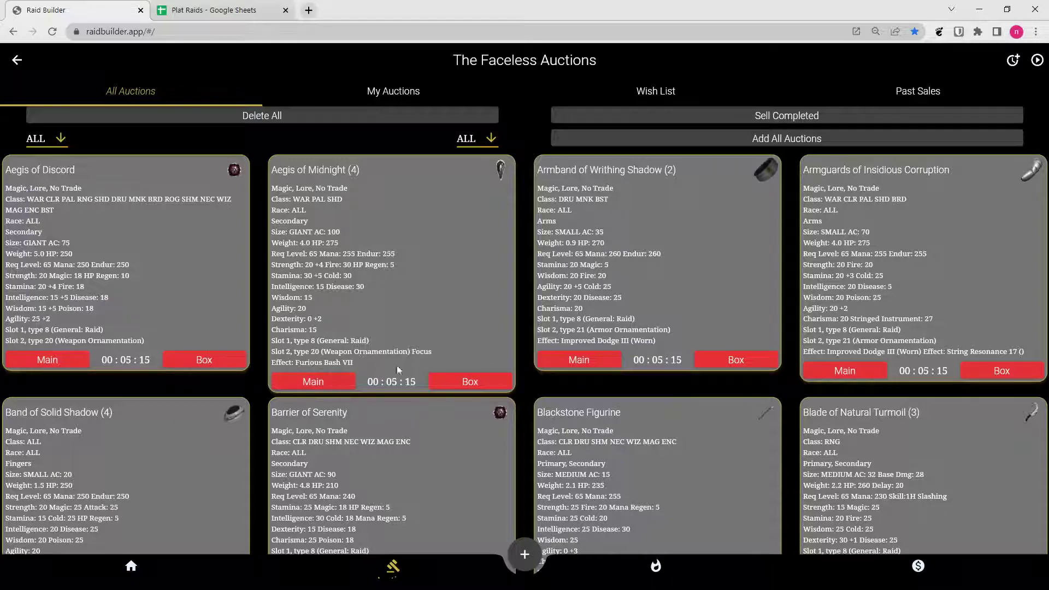
Resume the auctions and pause only the Armband of Writhing Shadow auction.
{"action": "scroll", "coordinate": [538, 350], "scroll_direction": "down", "scroll_amount": 1}
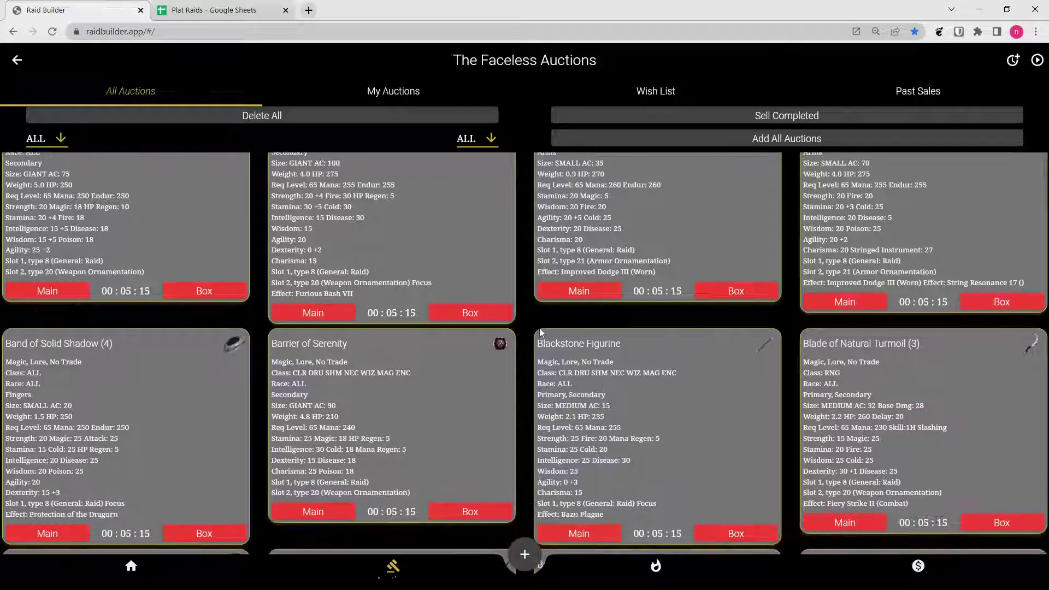
{"action": "scroll", "coordinate": [538, 326], "scroll_direction": "down", "scroll_amount": 2}
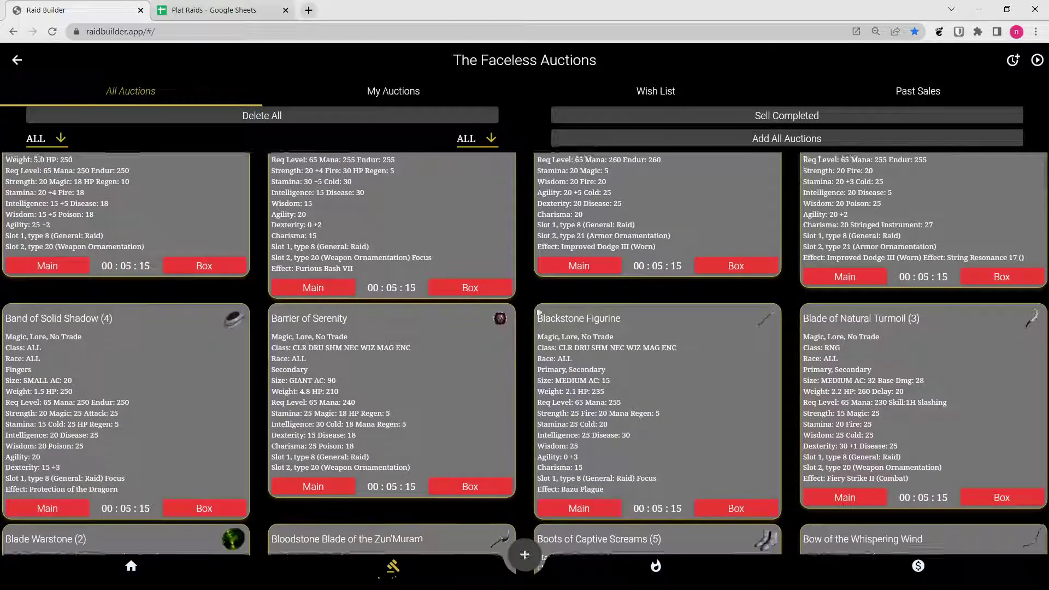
{"action": "scroll", "coordinate": [537, 302], "scroll_direction": "up", "scroll_amount": 3}
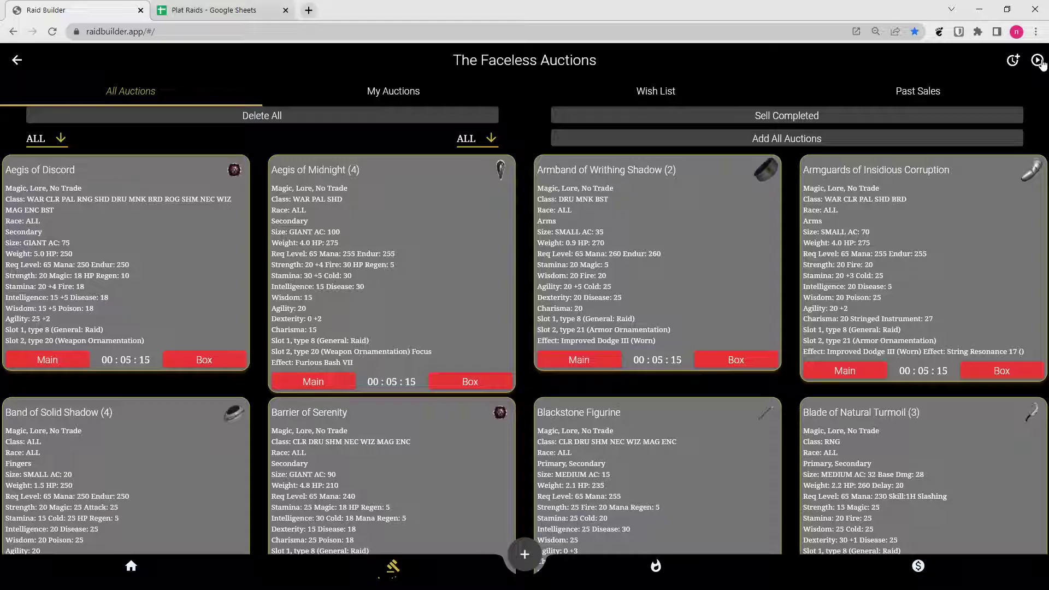
{"action": "left_click", "coordinate": [662, 364]}
{"action": "left_click", "coordinate": [1014, 62]}
{"action": "left_click", "coordinate": [821, 144]}
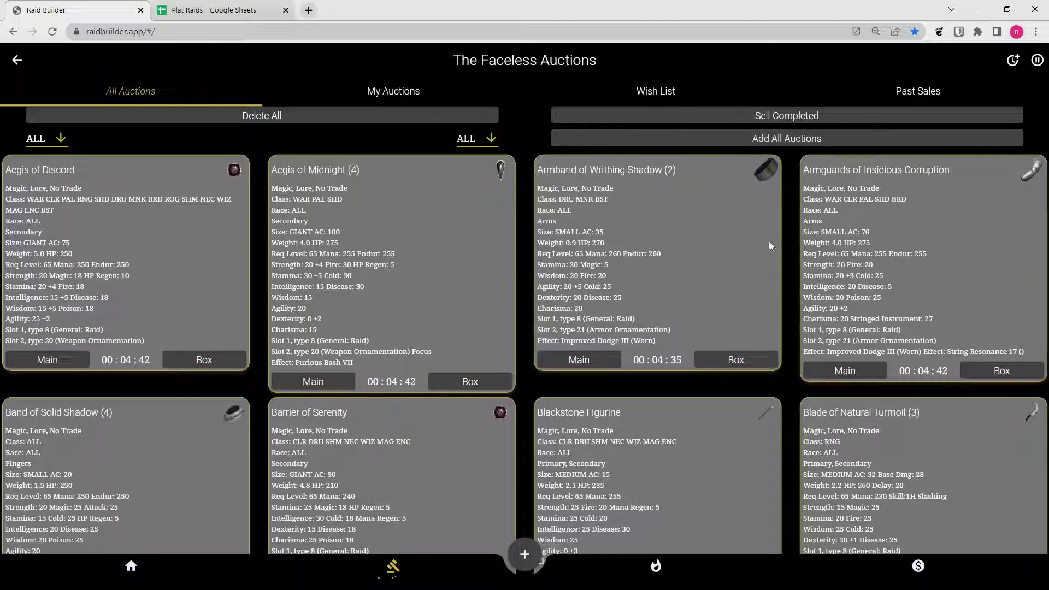
Look through the full auction list and compare the timers of the individual items.
{"action": "scroll", "coordinate": [603, 425], "scroll_direction": "down", "scroll_amount": 1}
{"action": "scroll", "coordinate": [603, 425], "scroll_direction": "down", "scroll_amount": 20}
{"action": "scroll", "coordinate": [664, 408], "scroll_direction": "down", "scroll_amount": 20}
{"action": "scroll", "coordinate": [676, 396], "scroll_direction": "up", "scroll_amount": 8}
{"action": "scroll", "coordinate": [673, 302], "scroll_direction": "down", "scroll_amount": 8}
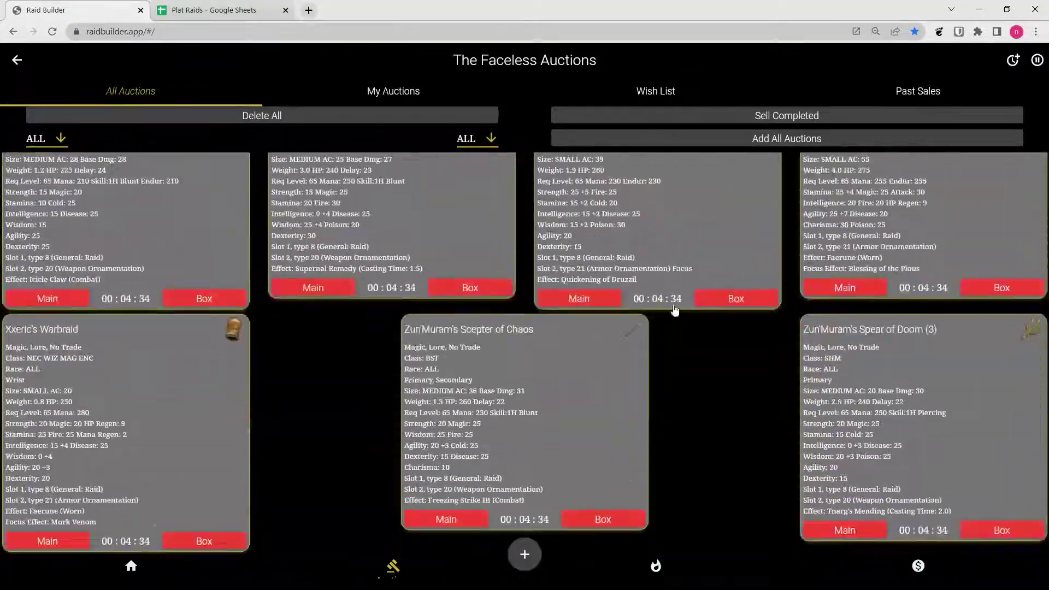
{"action": "scroll", "coordinate": [697, 343], "scroll_direction": "up", "scroll_amount": 5}
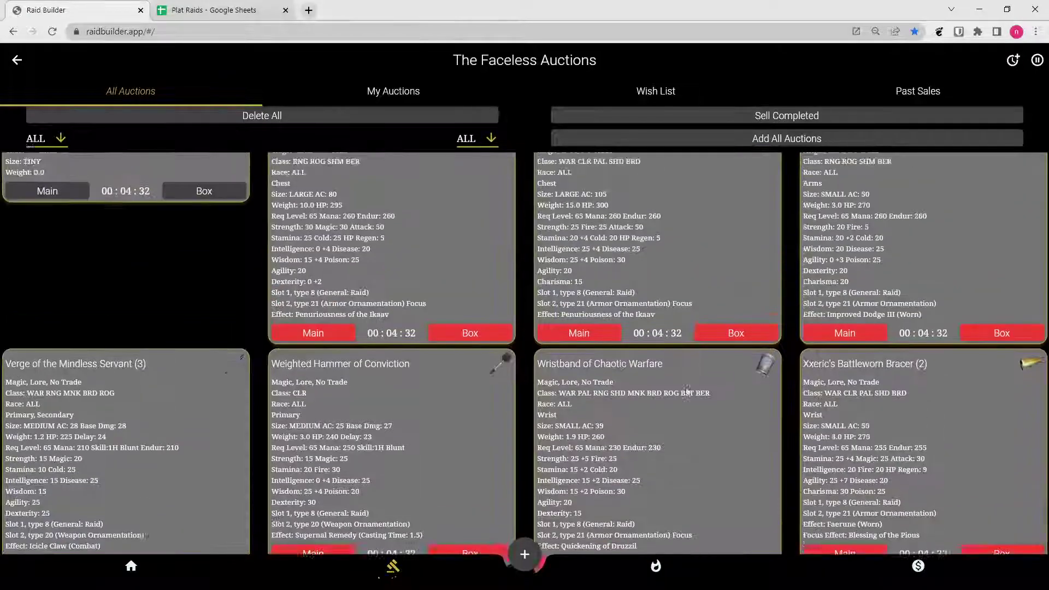
{"action": "scroll", "coordinate": [683, 367], "scroll_direction": "up", "scroll_amount": 15}
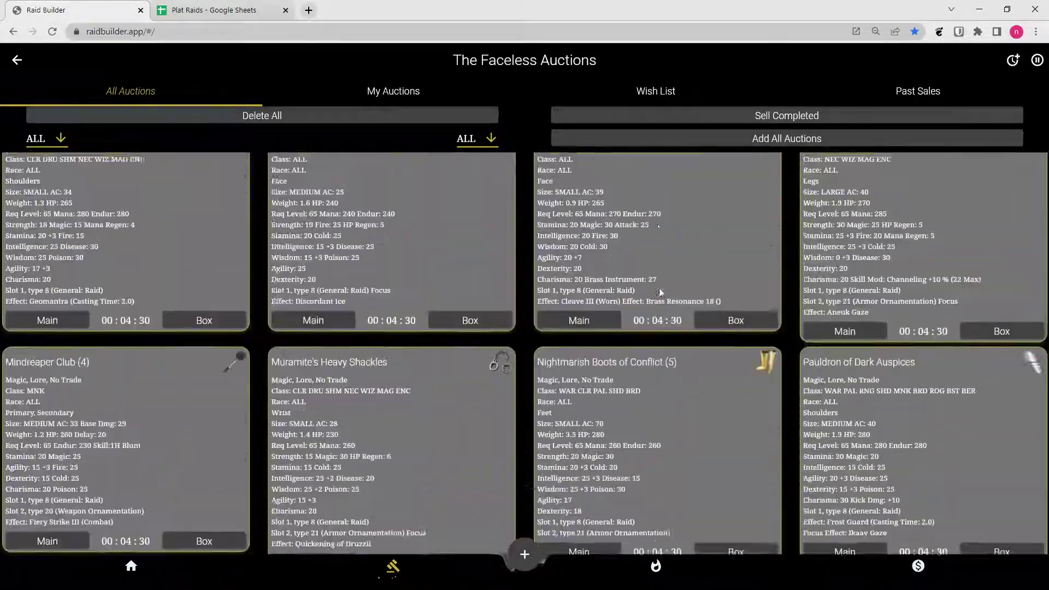
{"action": "scroll", "coordinate": [661, 312], "scroll_direction": "up", "scroll_amount": 5}
In my auctions, place the minimum bid of 1,000 on Aegis of Discord and on Aegis of Midnight.
{"action": "left_click", "coordinate": [445, 93]}
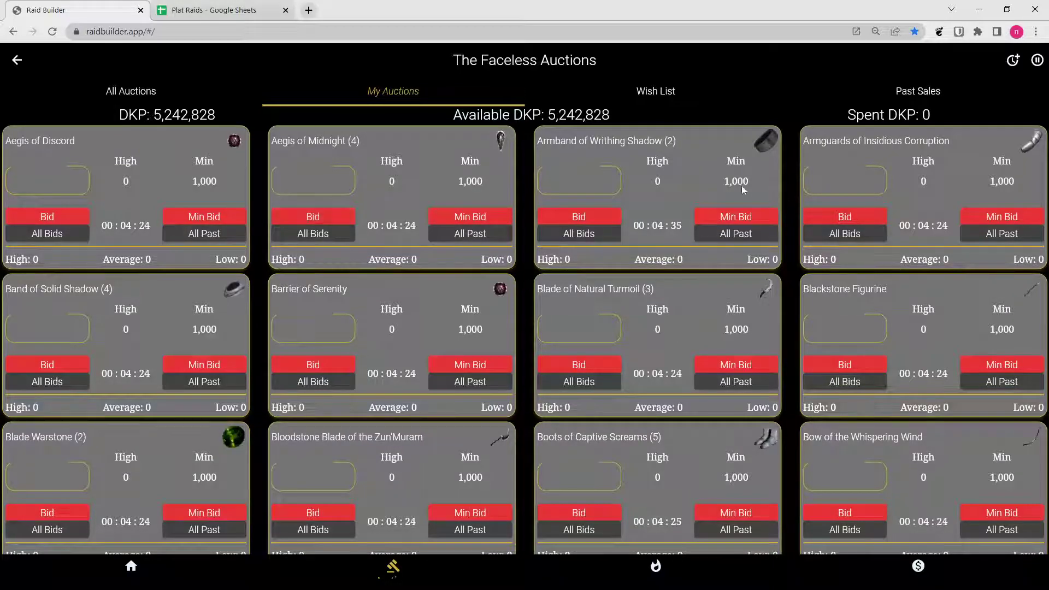
{"action": "left_click", "coordinate": [236, 221]}
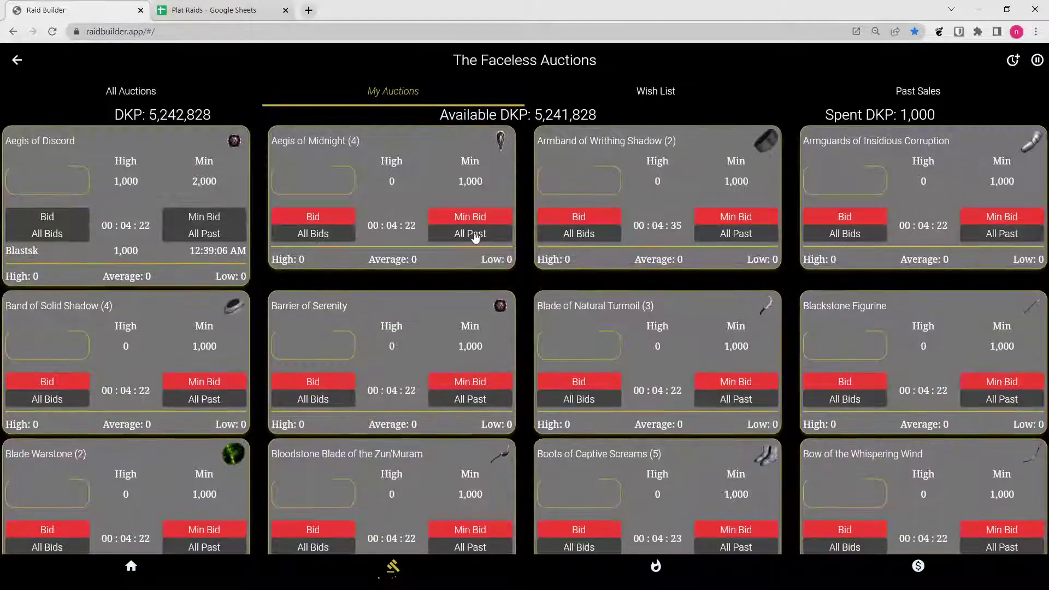
{"action": "left_click", "coordinate": [484, 221]}
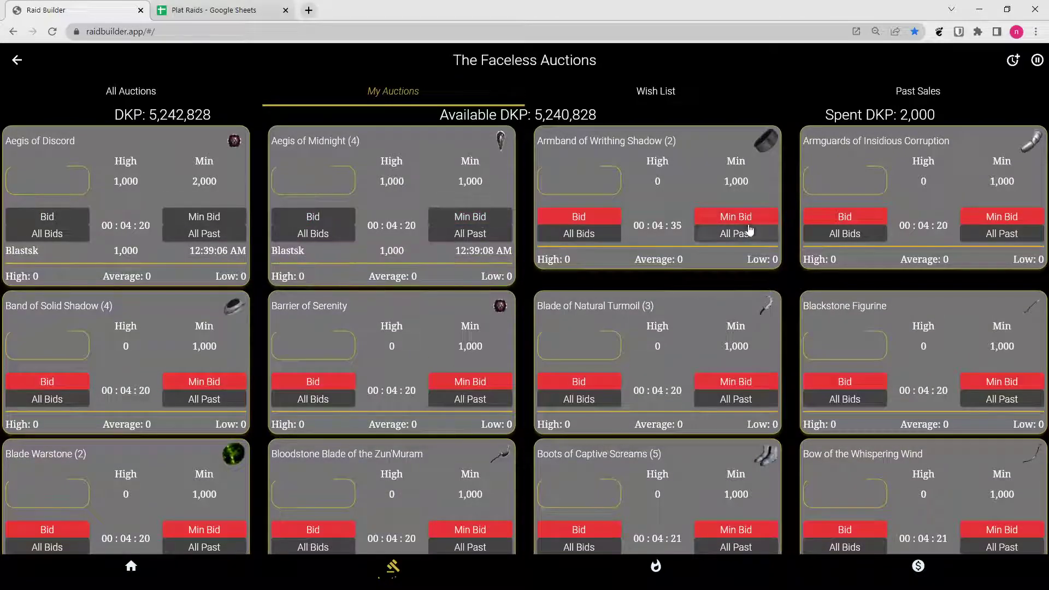
Try a minimum bid on the paused Armband of Writhing Shadow, and place the 1,000 minimum bid on Armguards of Insidious Corruption.
{"action": "left_click", "coordinate": [755, 223]}
{"action": "left_click", "coordinate": [742, 220]}
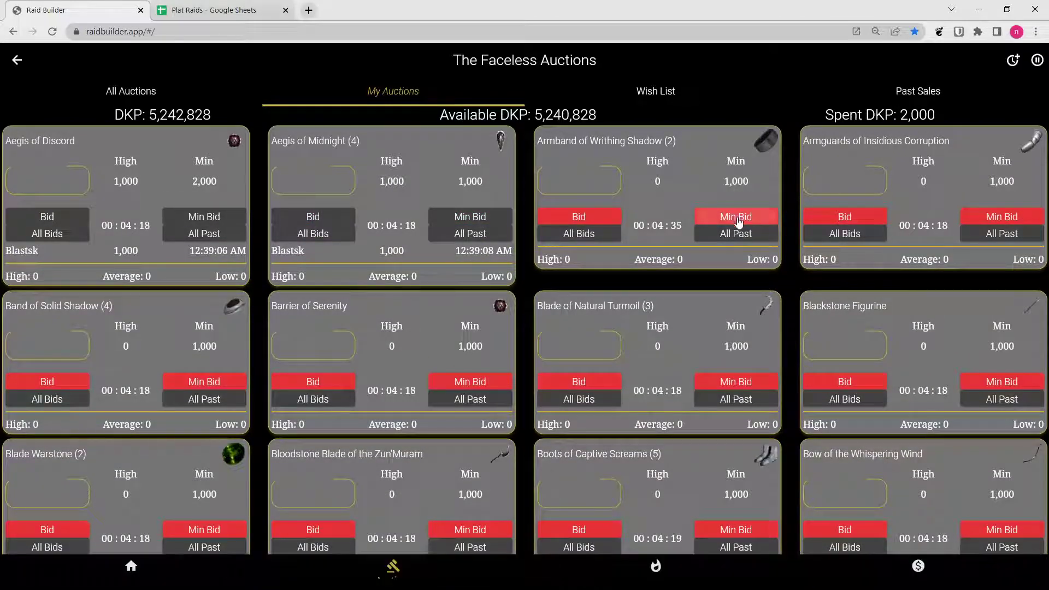
{"action": "left_click", "coordinate": [733, 225]}
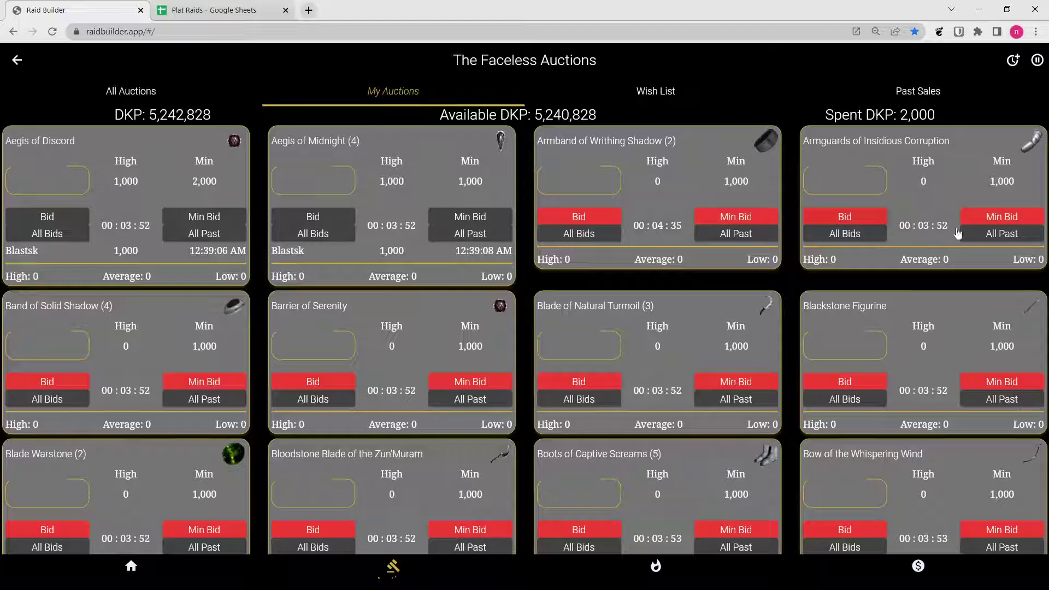
{"action": "left_click", "coordinate": [1003, 217]}
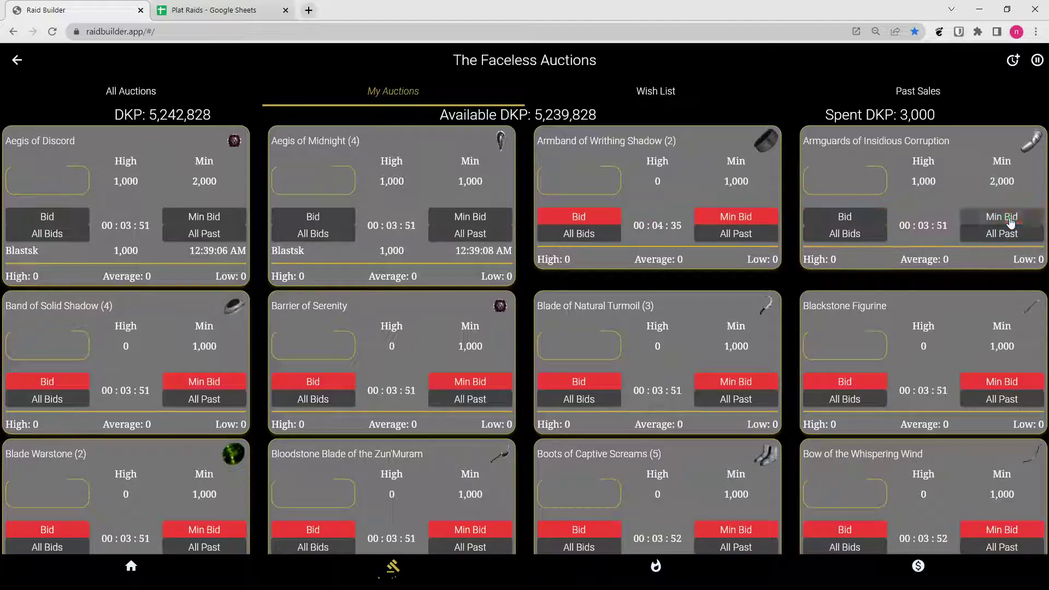
{"action": "left_click", "coordinate": [733, 217]}
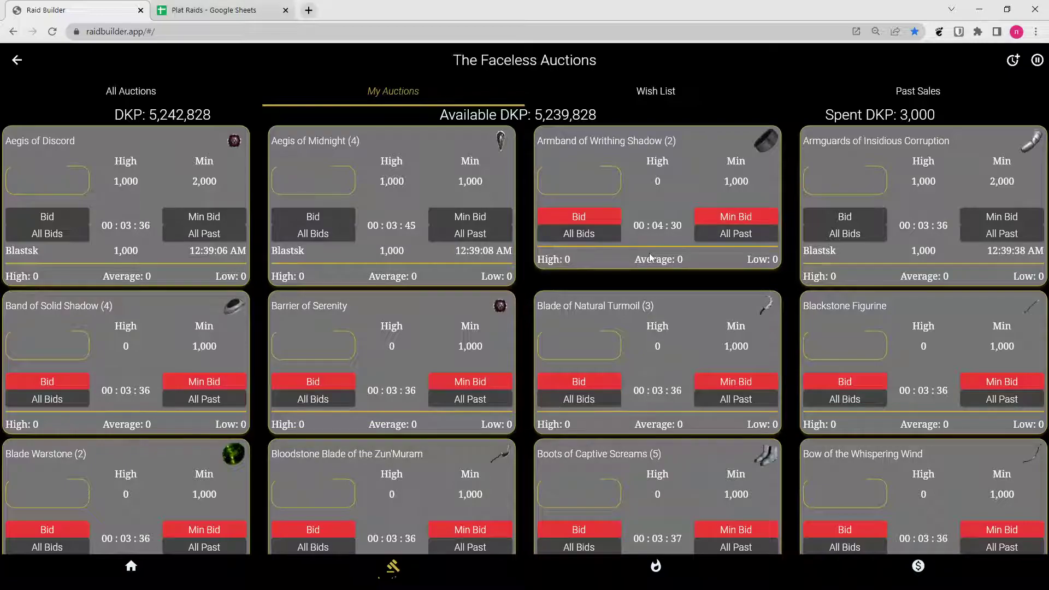
Review the guild's DKP and auction settings and the Member DKP list.
{"action": "left_click", "coordinate": [656, 565]}
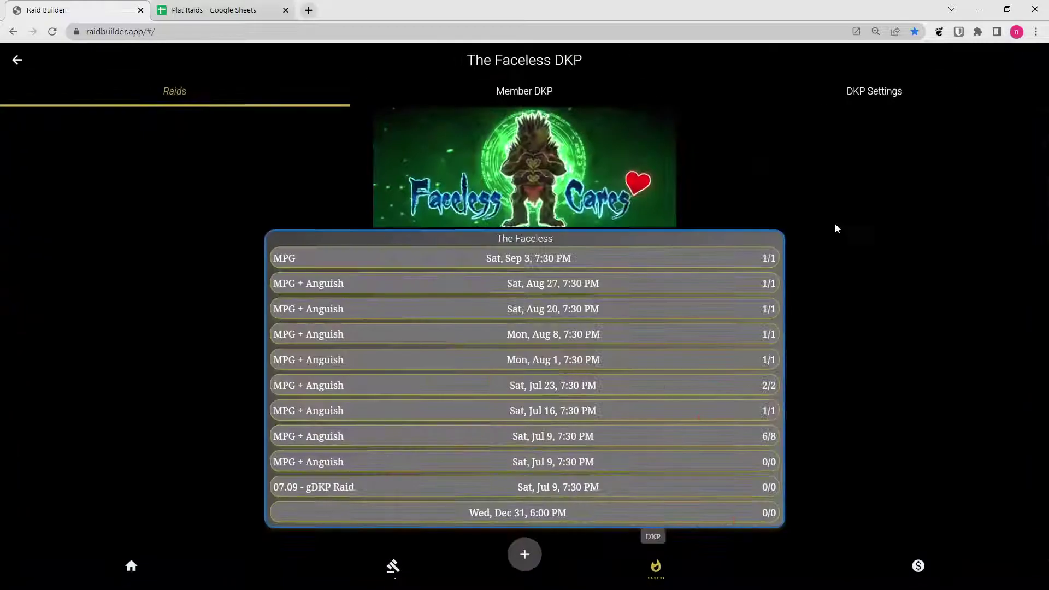
{"action": "left_click", "coordinate": [856, 93]}
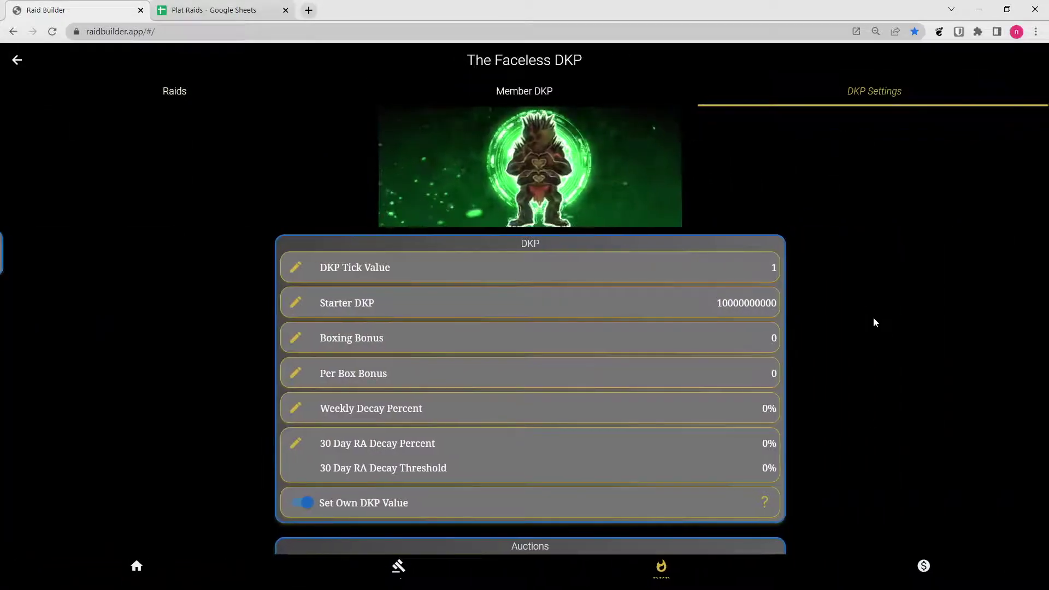
{"action": "scroll", "coordinate": [696, 388], "scroll_direction": "down", "scroll_amount": 4}
{"action": "scroll", "coordinate": [695, 387], "scroll_direction": "down", "scroll_amount": 4}
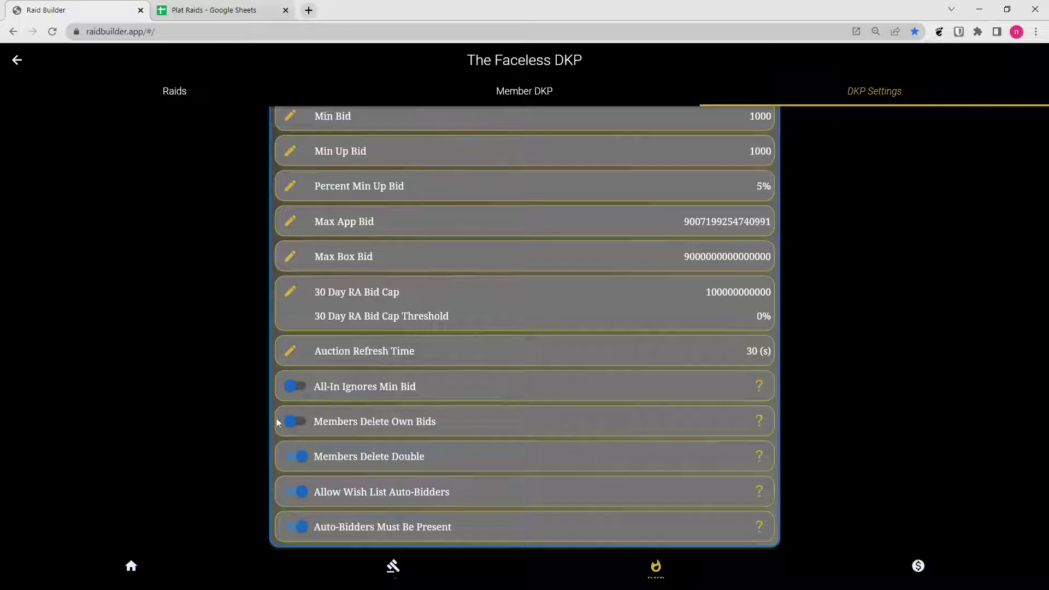
{"action": "left_click", "coordinate": [505, 98]}
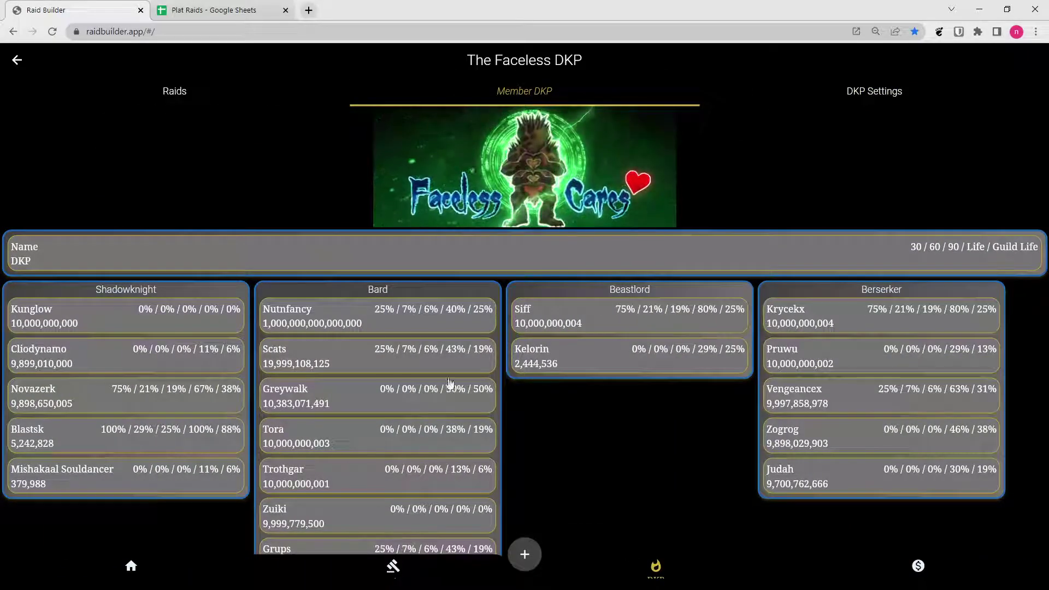
Check my auctions again and re-examine the auction options in the guild's DKP settings.
{"action": "left_click", "coordinate": [394, 567]}
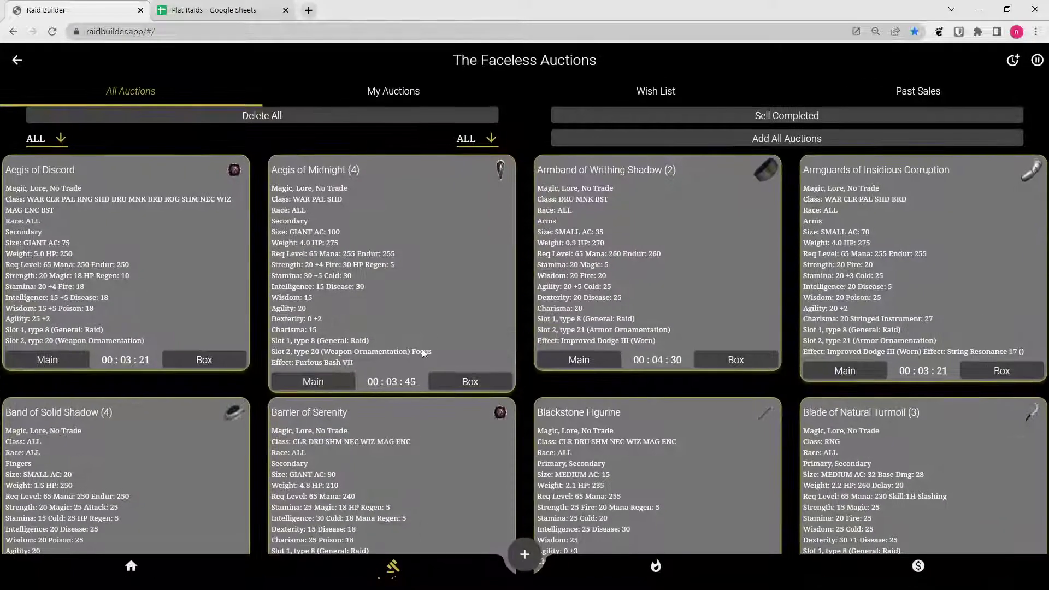
{"action": "left_click", "coordinate": [421, 90]}
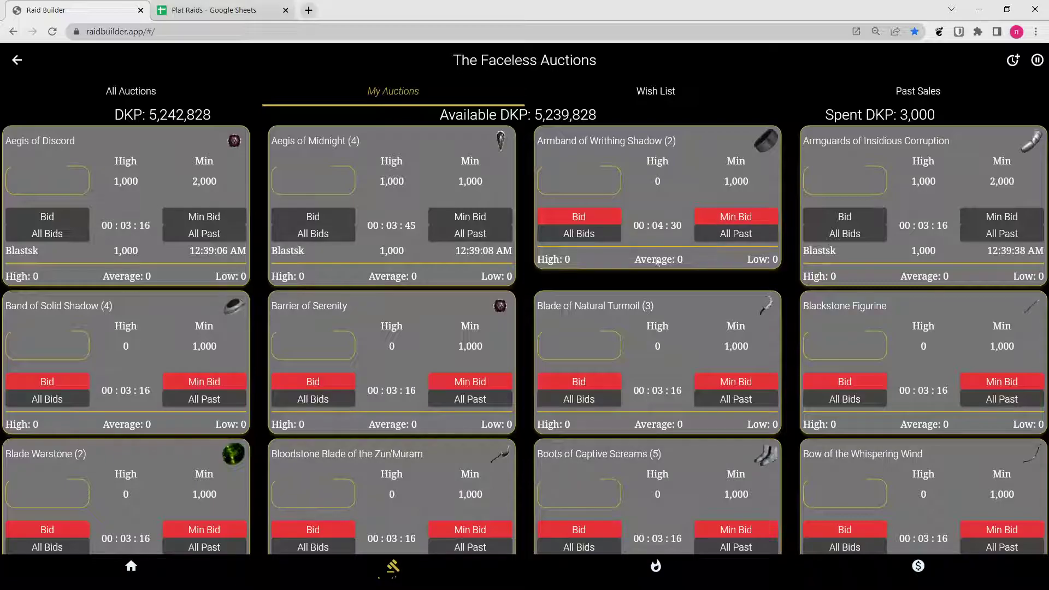
{"action": "left_click", "coordinate": [661, 564]}
{"action": "left_click", "coordinate": [839, 93]}
{"action": "scroll", "coordinate": [592, 386], "scroll_direction": "down", "scroll_amount": 8}
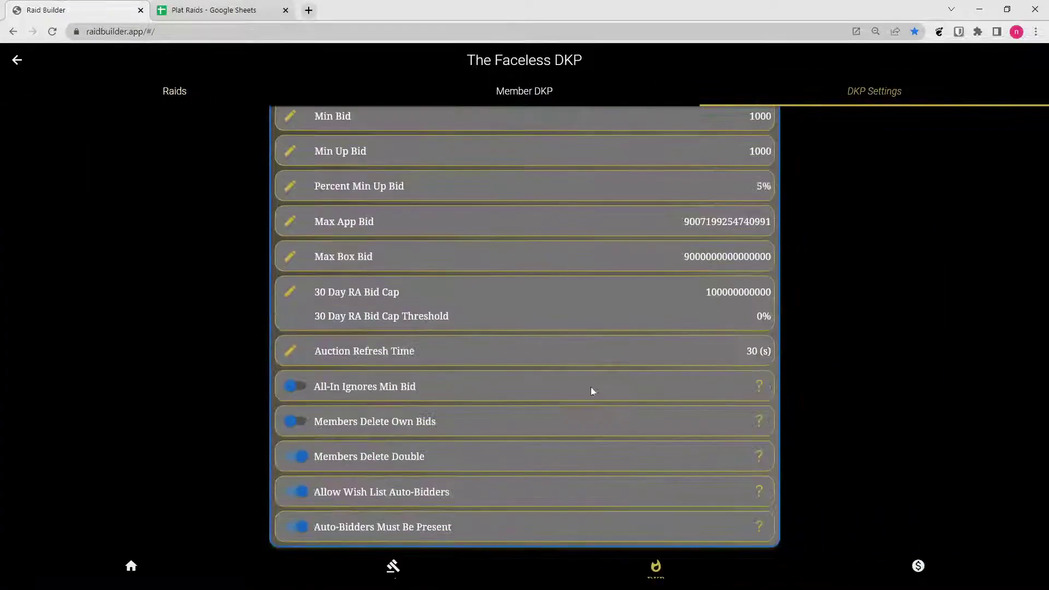
Return to the guild's auctions, check the option for adding time to active auctions, and show my own auctions.
{"action": "left_click", "coordinate": [129, 568]}
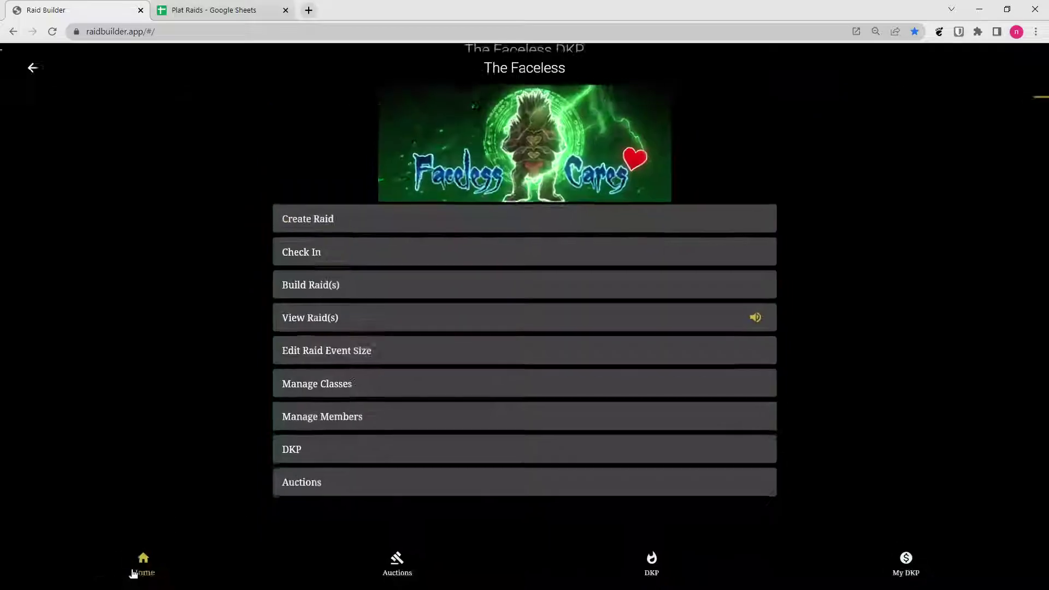
{"action": "left_click", "coordinate": [406, 576]}
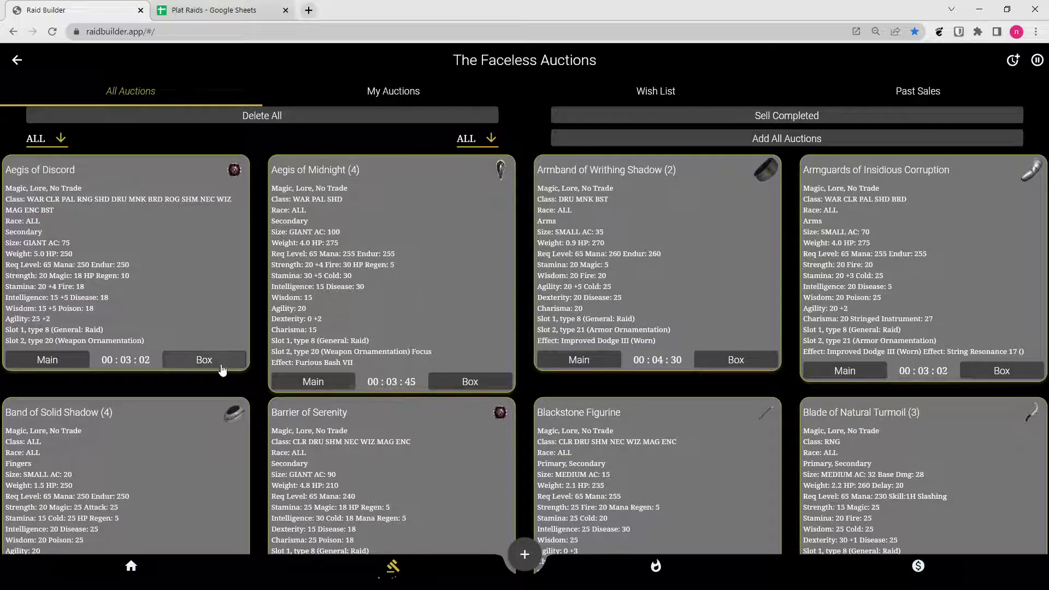
{"action": "left_click", "coordinate": [1012, 61]}
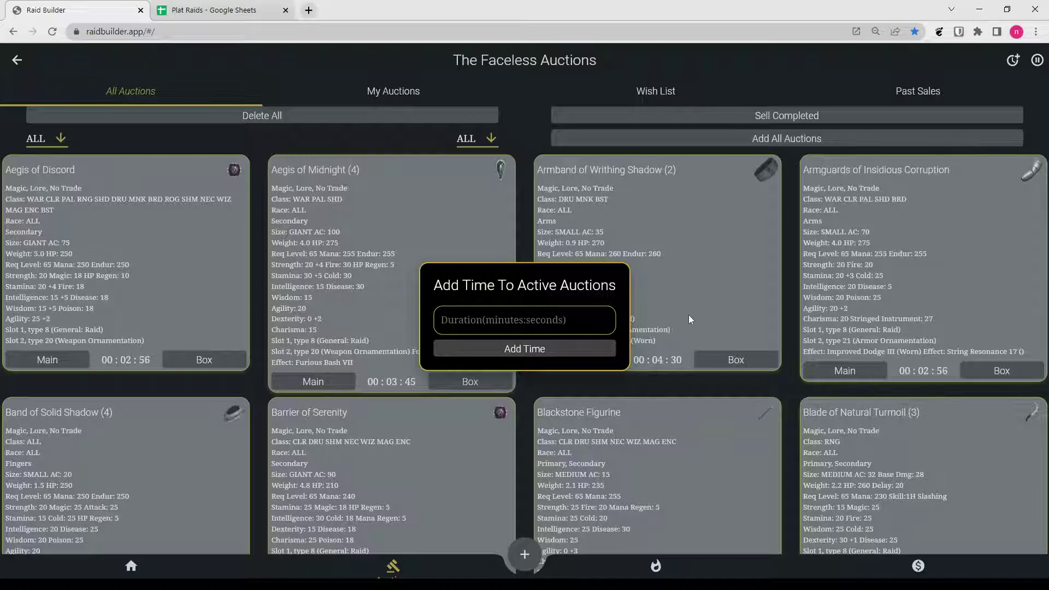
{"action": "left_click", "coordinate": [689, 315]}
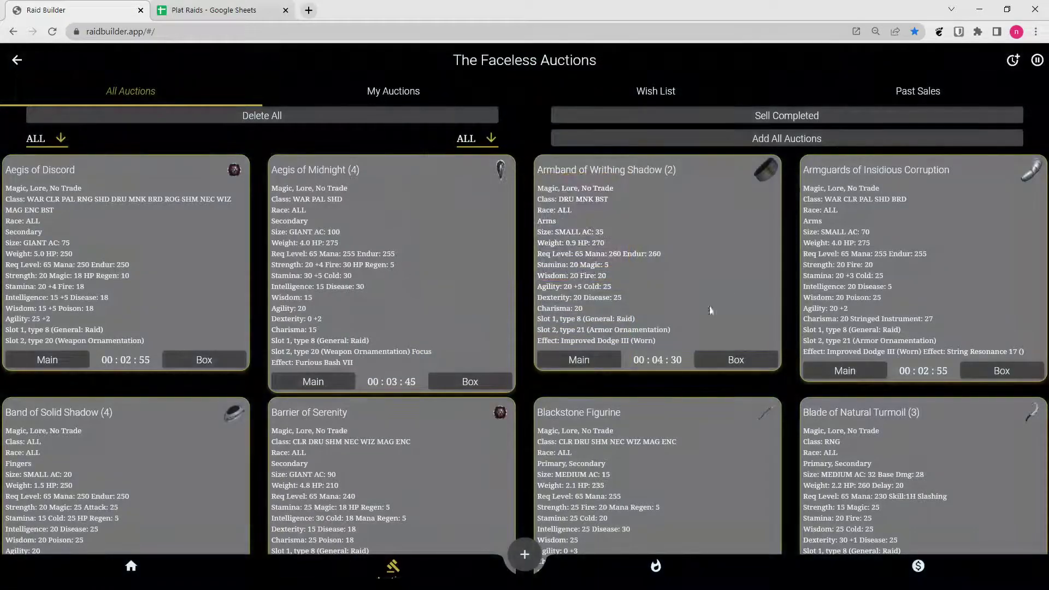
{"action": "left_click", "coordinate": [391, 94]}
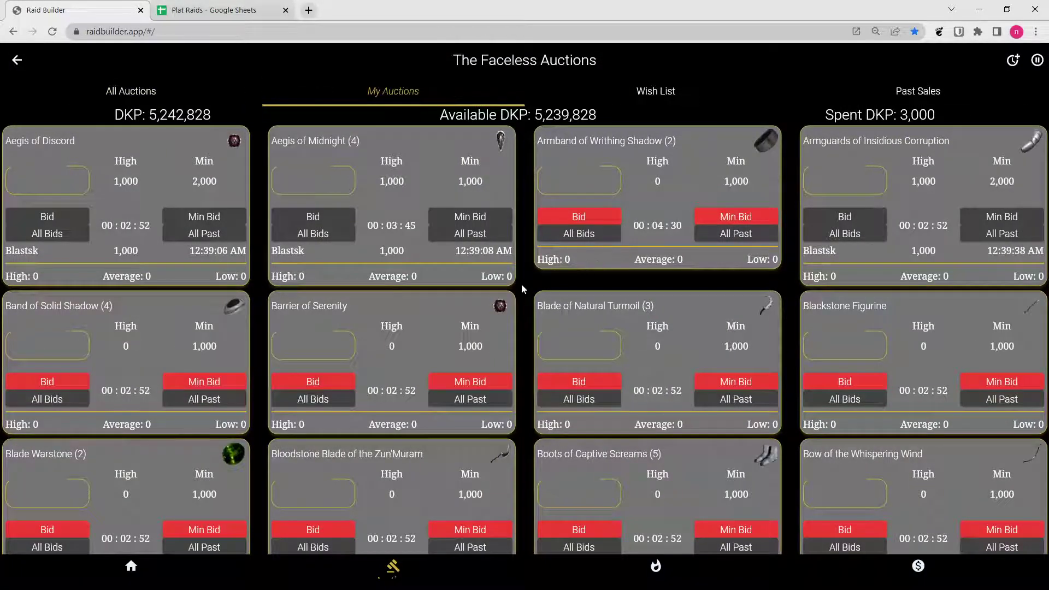
Review the wish list and examine the past prices in the auto-bidder for Lenarsk's Embossed Leather Pouch.
{"action": "left_click", "coordinate": [652, 94]}
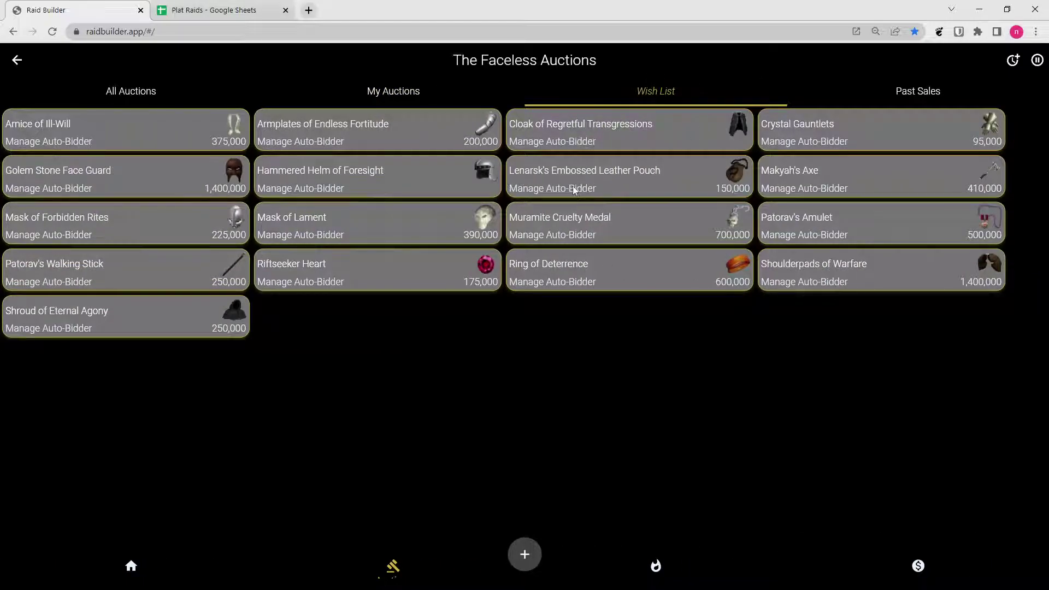
{"action": "left_click", "coordinate": [579, 189]}
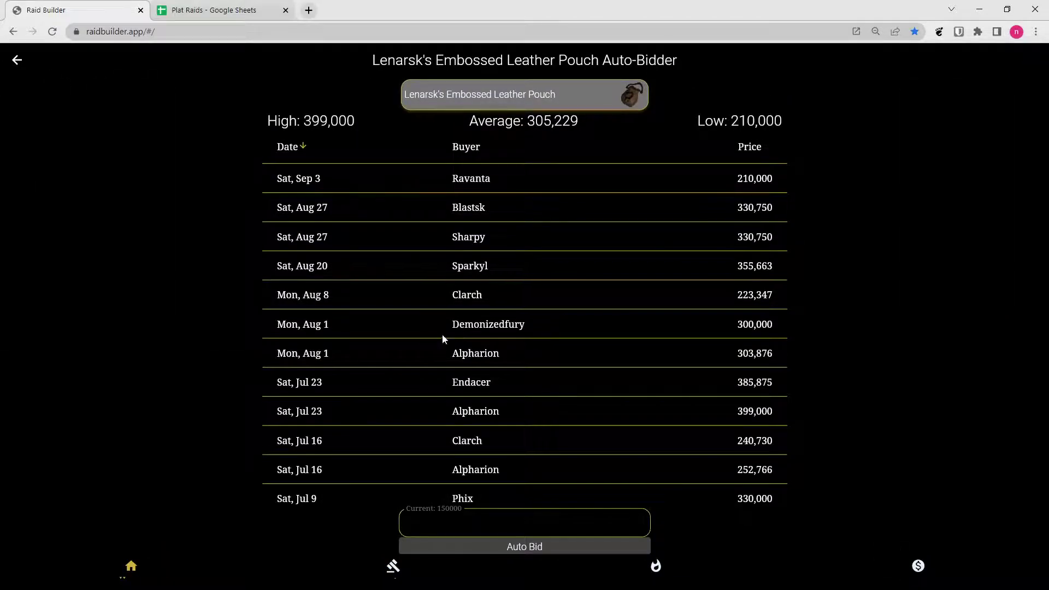
{"action": "scroll", "coordinate": [443, 328], "scroll_direction": "down", "scroll_amount": 1}
{"action": "left_click", "coordinate": [17, 60]}
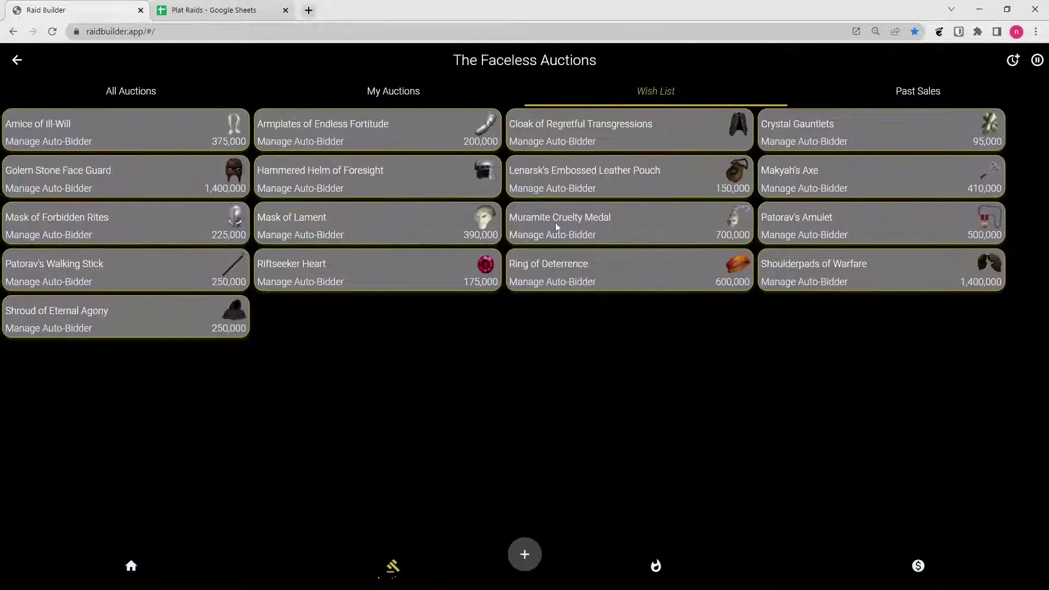
Search the guild's past sales for "clo" and look through the matching items.
{"action": "left_click", "coordinate": [915, 99]}
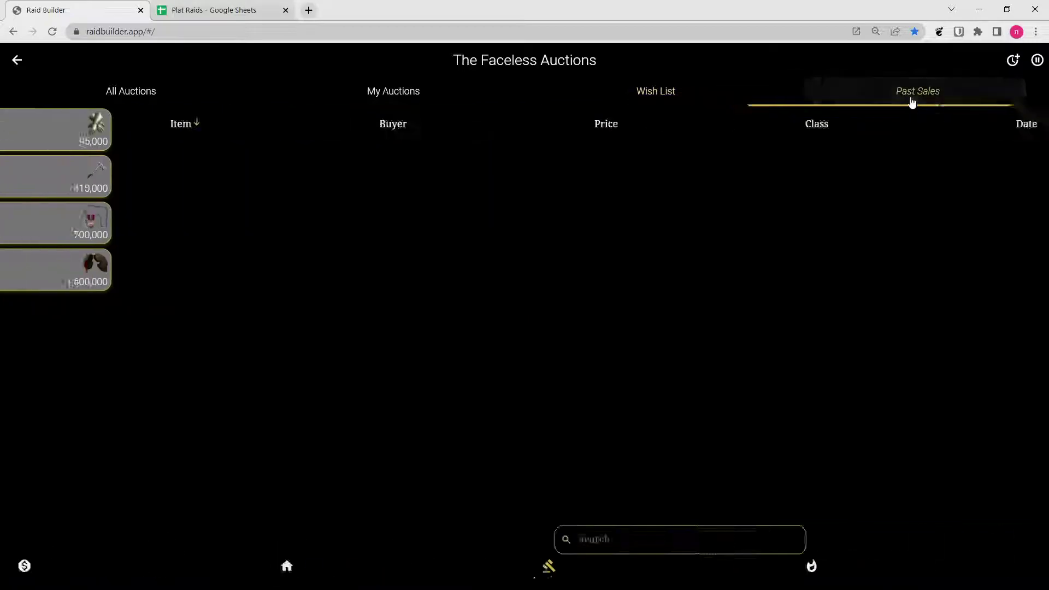
{"action": "left_click", "coordinate": [424, 539]}
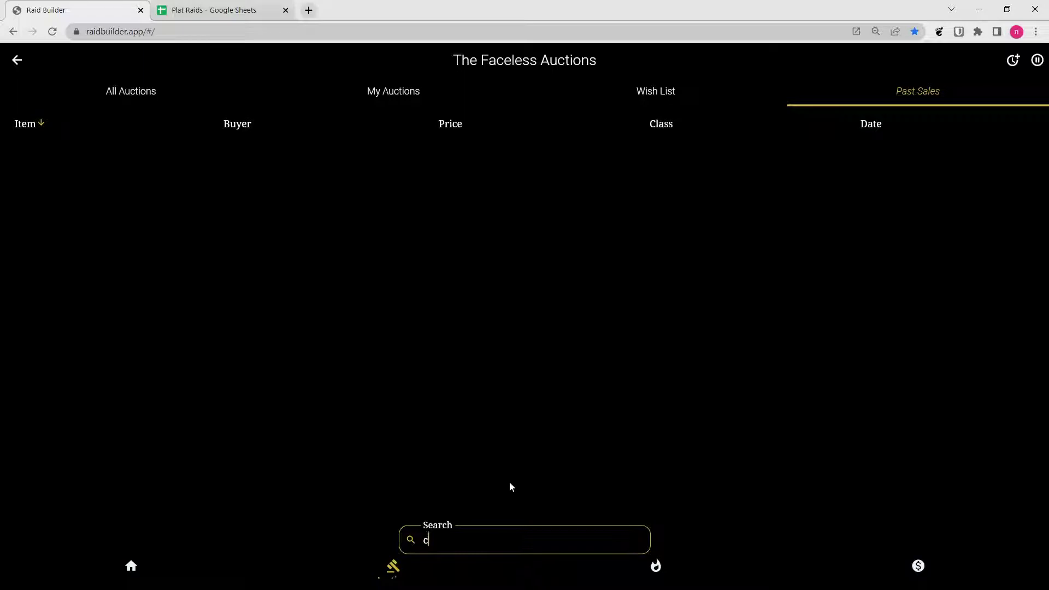
{"action": "type", "text": "clo"}
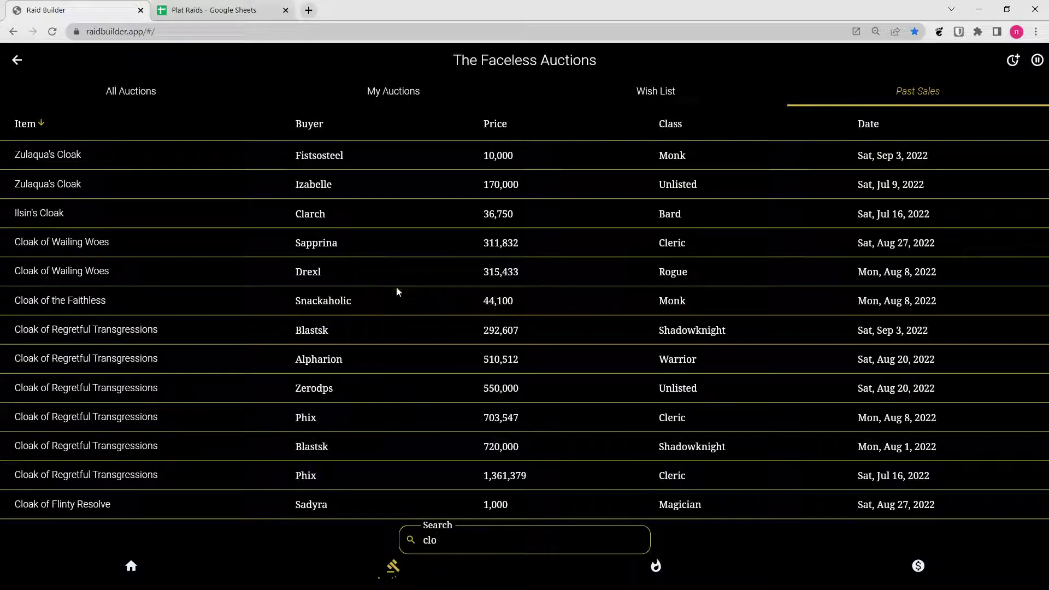
{"action": "scroll", "coordinate": [377, 287], "scroll_direction": "down", "scroll_amount": 1}
{"action": "scroll", "coordinate": [363, 292], "scroll_direction": "up", "scroll_amount": 1}
Sort the past sales results by buyer, price, class and item name in turn.
{"action": "left_click", "coordinate": [328, 127]}
{"action": "left_click", "coordinate": [339, 128]}
{"action": "left_click", "coordinate": [504, 119]}
{"action": "left_click", "coordinate": [796, 120]}
{"action": "left_click", "coordinate": [826, 130]}
{"action": "left_click", "coordinate": [103, 131]}
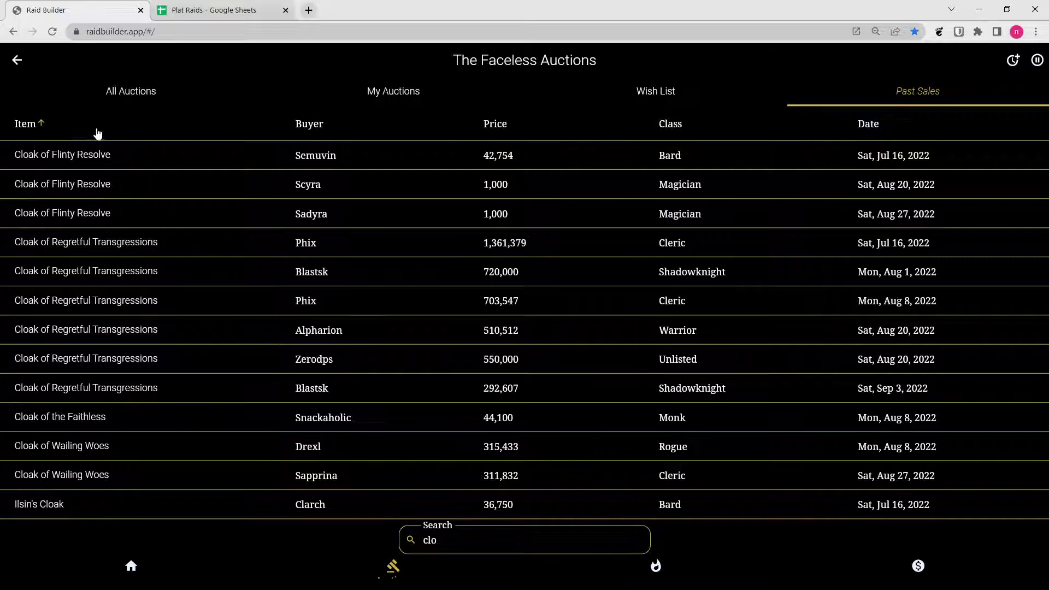
{"action": "left_click", "coordinate": [97, 132]}
{"action": "left_click", "coordinate": [93, 133]}
Return to the list of all guild auctions and delete the Aegis of Midnight auction.
{"action": "mouse_move", "coordinate": [44, 302]}
{"action": "mouse_move", "coordinate": [129, 302]}
{"action": "left_click", "coordinate": [394, 92]}
{"action": "left_click", "coordinate": [130, 90]}
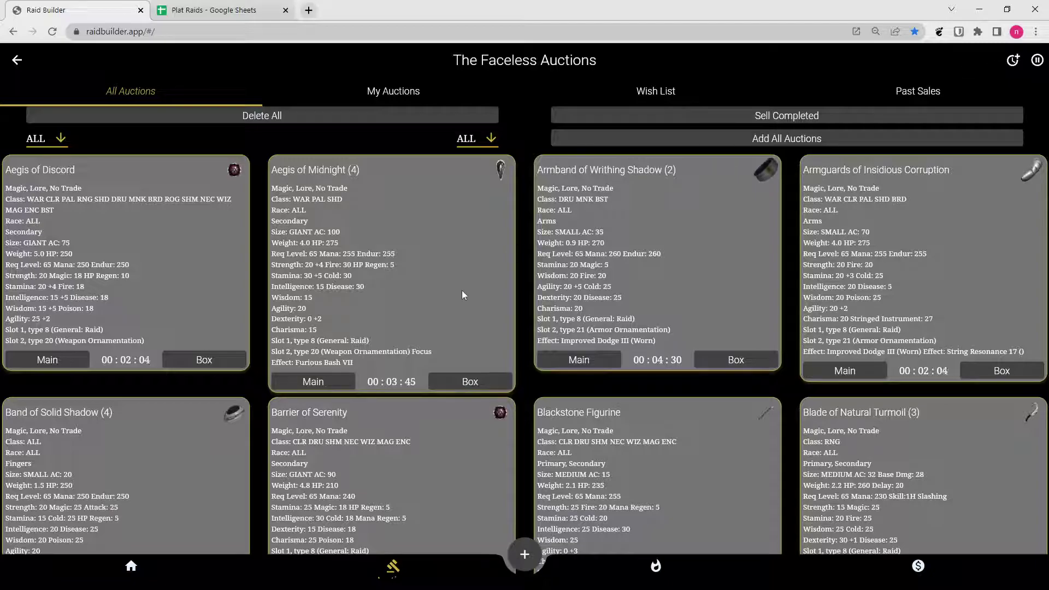
{"action": "left_click", "coordinate": [395, 250]}
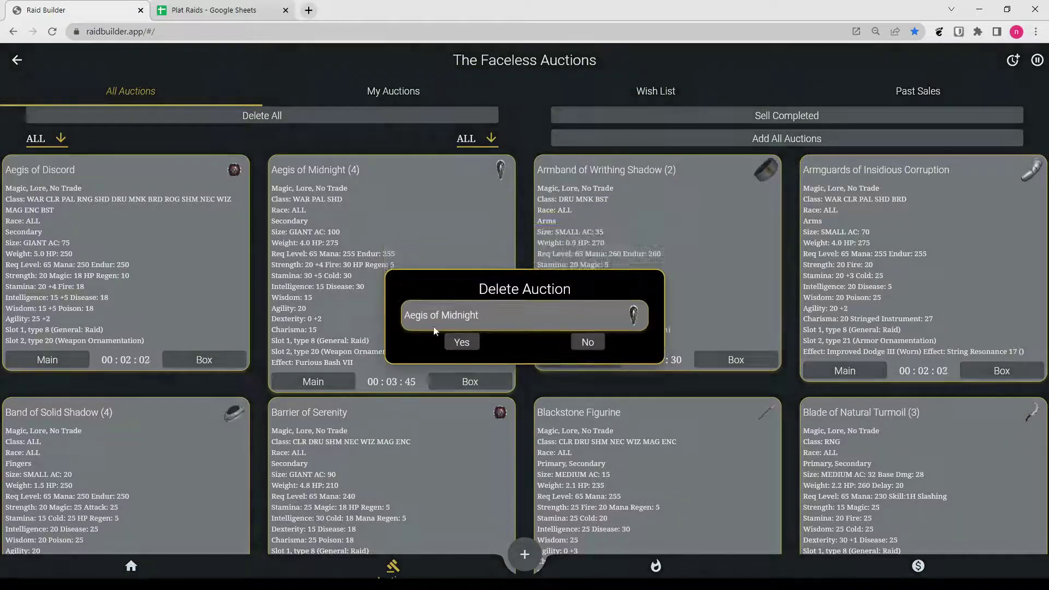
{"action": "left_click", "coordinate": [460, 328]}
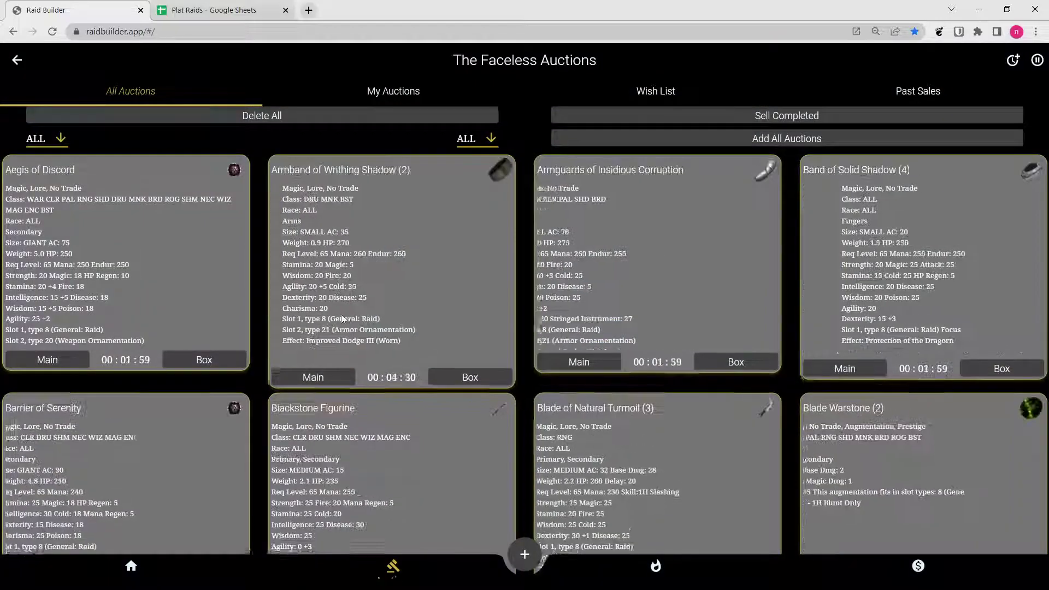